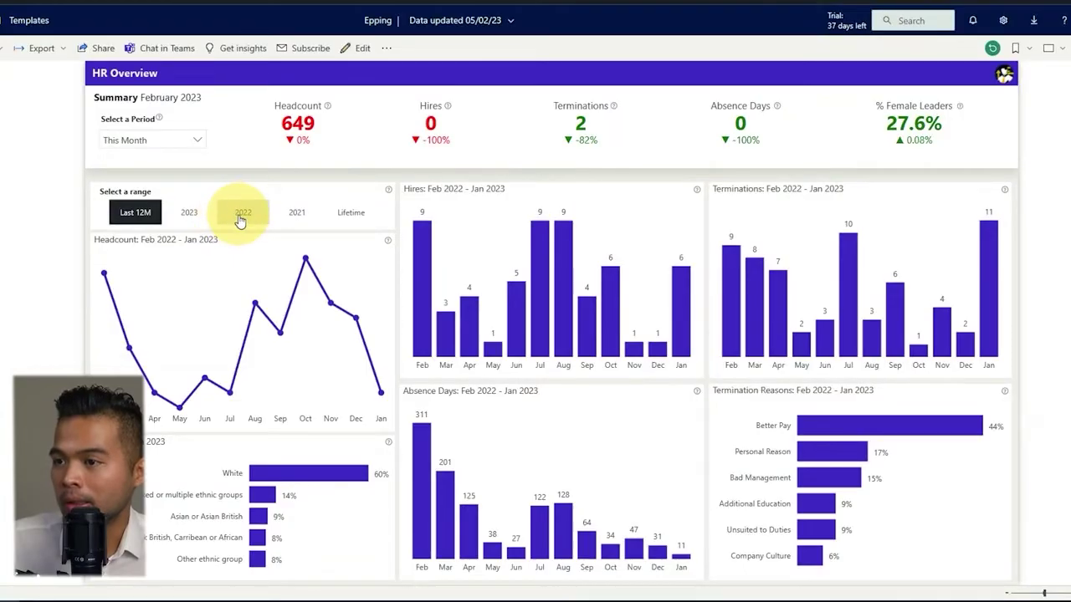
Switch the report range to 2022, then to 2021, and open the Share dialog.
click(241, 215)
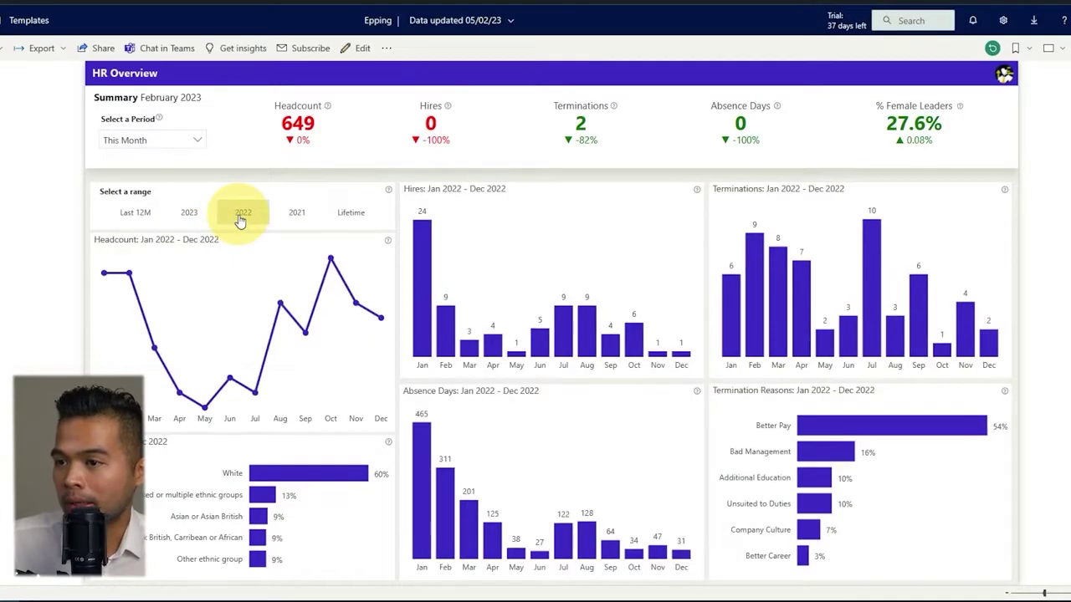
click(290, 221)
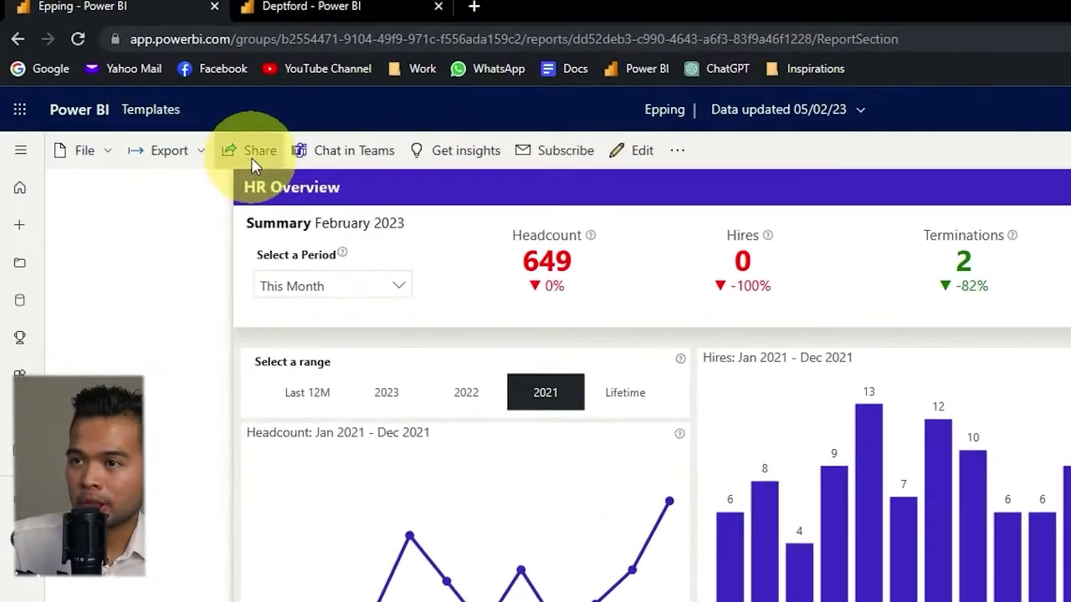
click(98, 52)
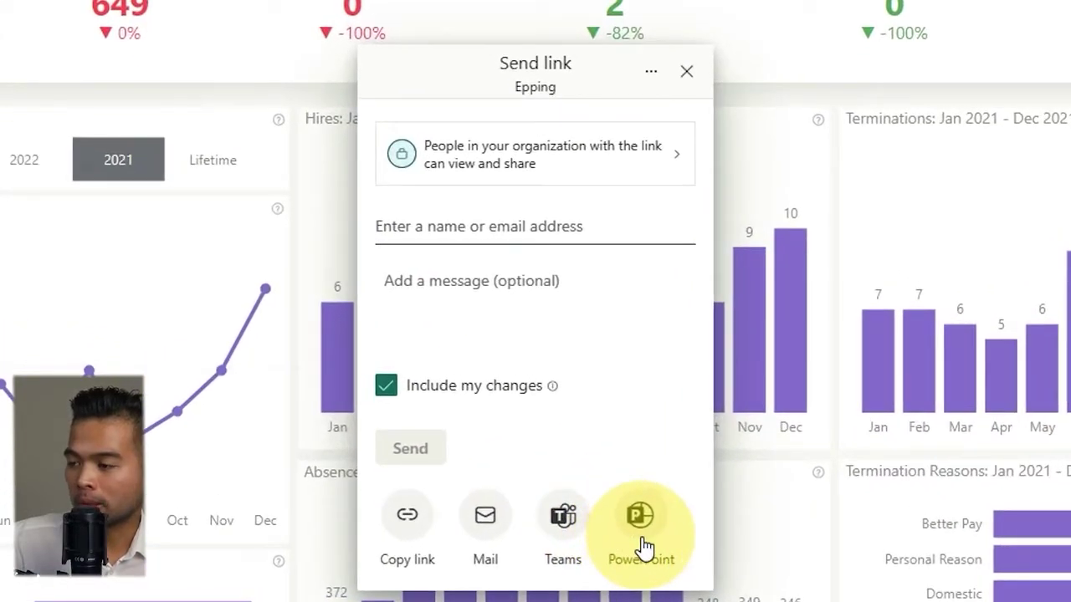
Share the 2021 report to PowerPoint and open it there as embedded live data.
click(642, 535)
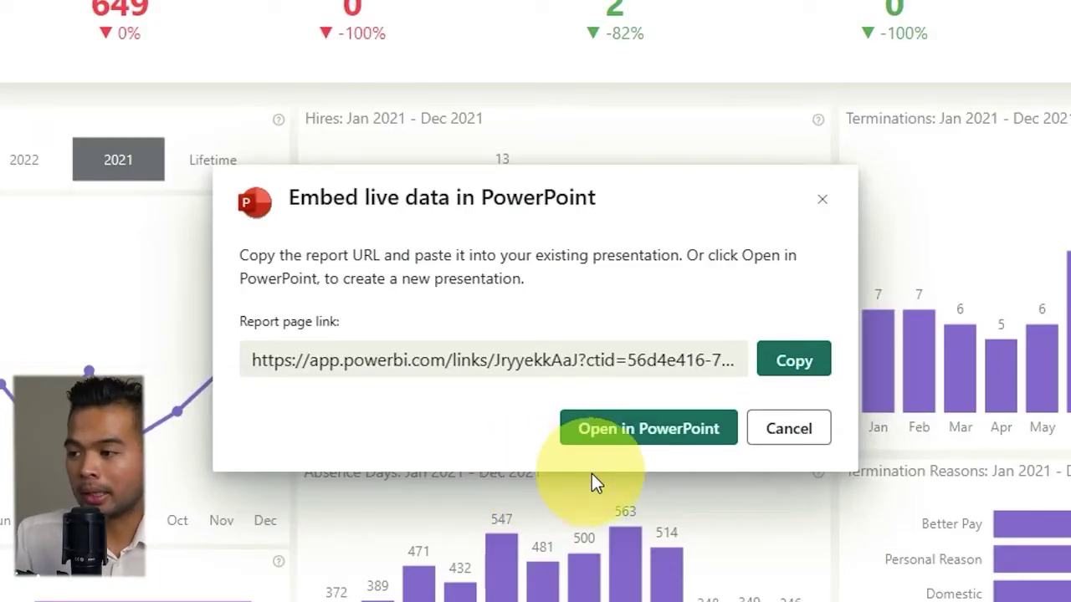
click(633, 431)
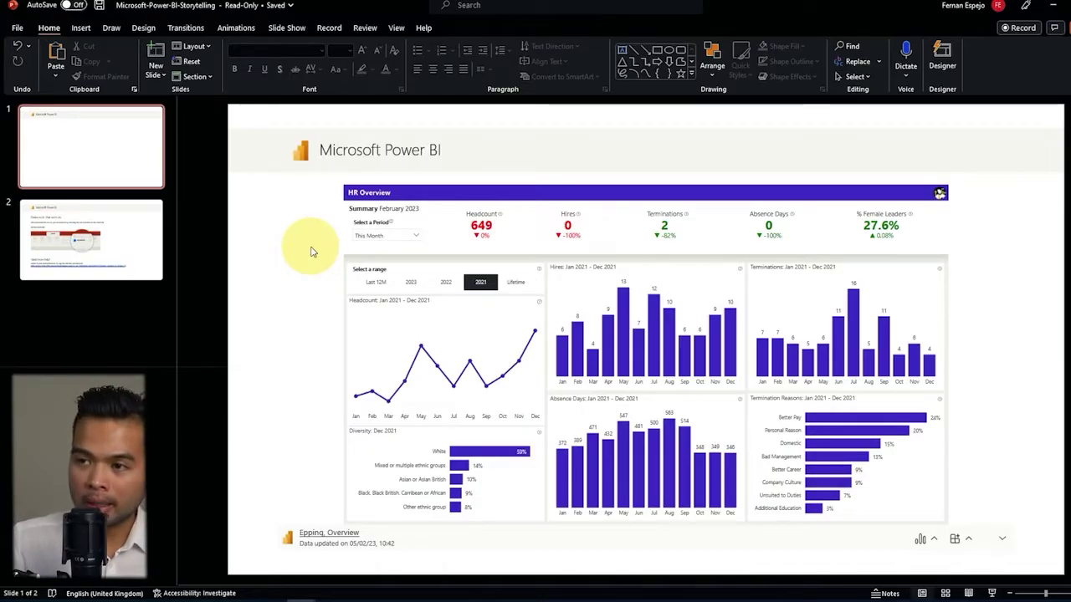
Set the embedded report's period to Previous Month and its range to 2022.
click(373, 236)
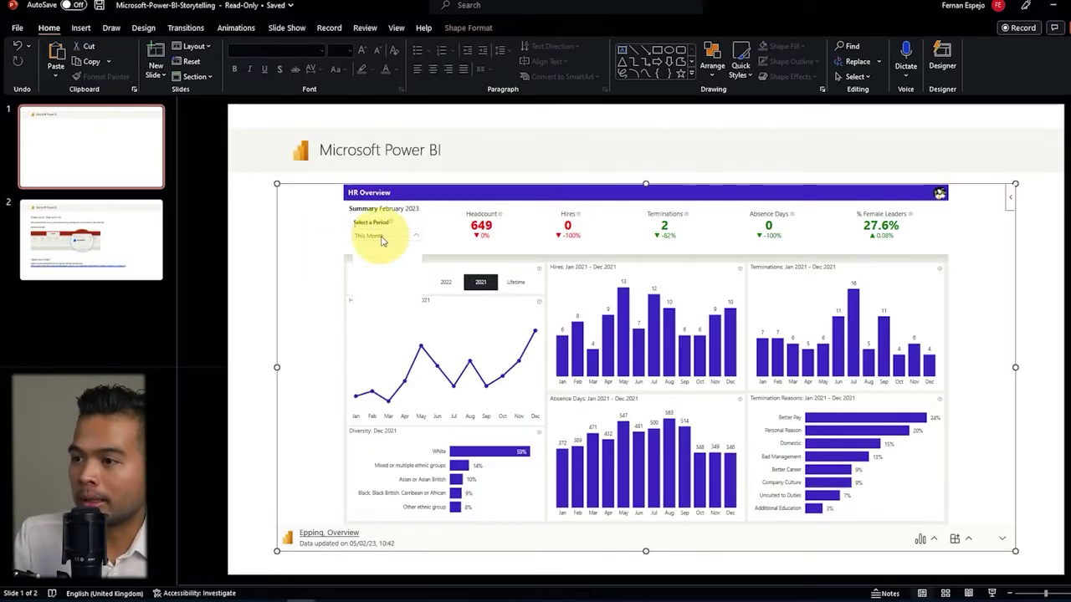
click(386, 256)
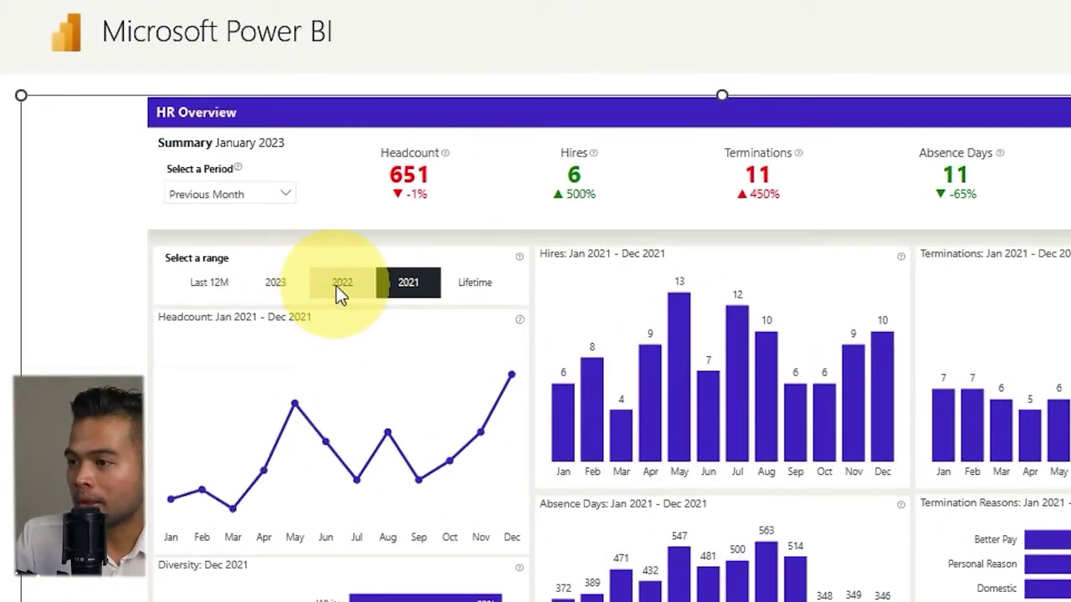
click(339, 286)
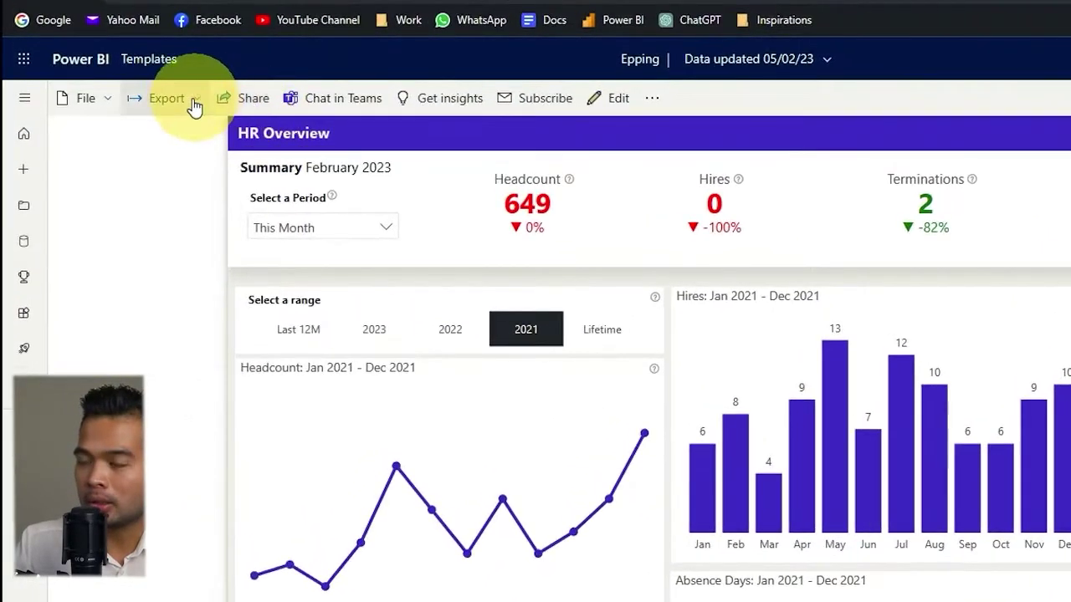
Copy the Export > PowerPoint embed-live-data link and switch back to the PowerPoint deck.
click(118, 111)
mouse_move(211, 168)
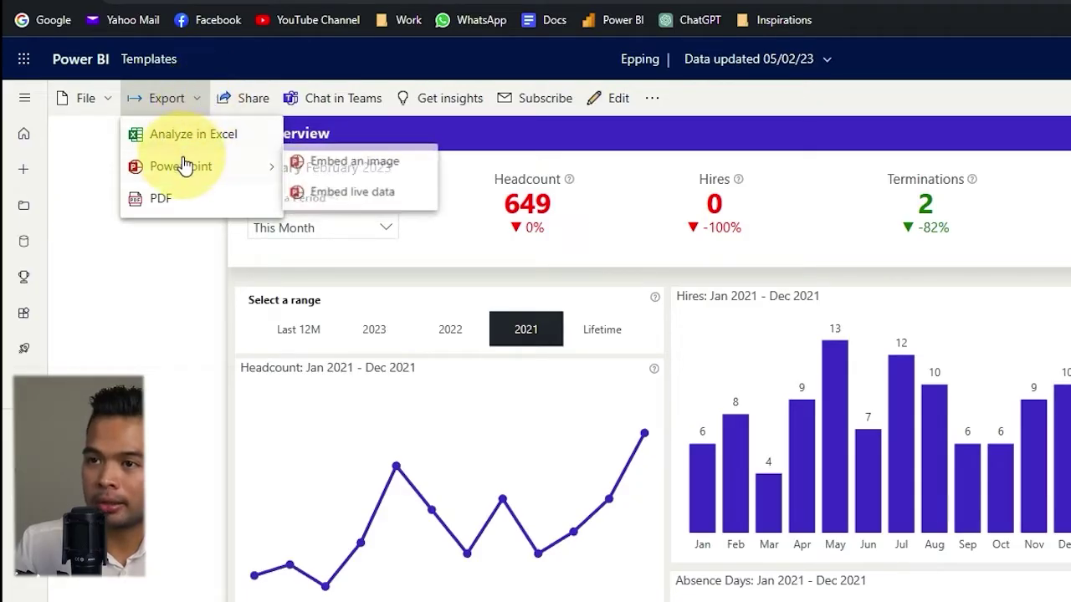
click(358, 195)
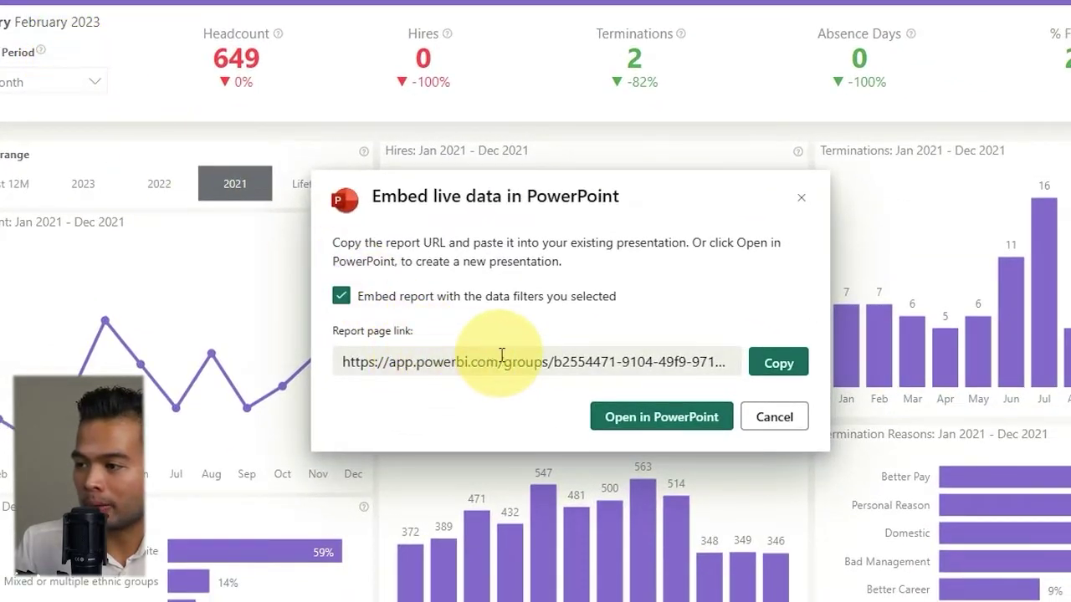
click(779, 368)
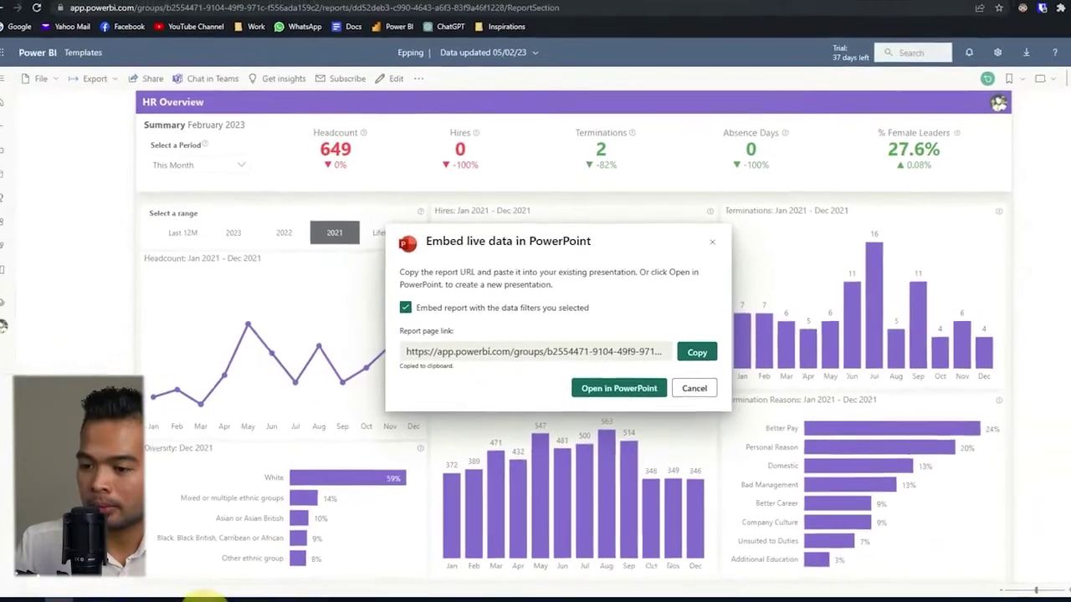
mouse_move(293, 596)
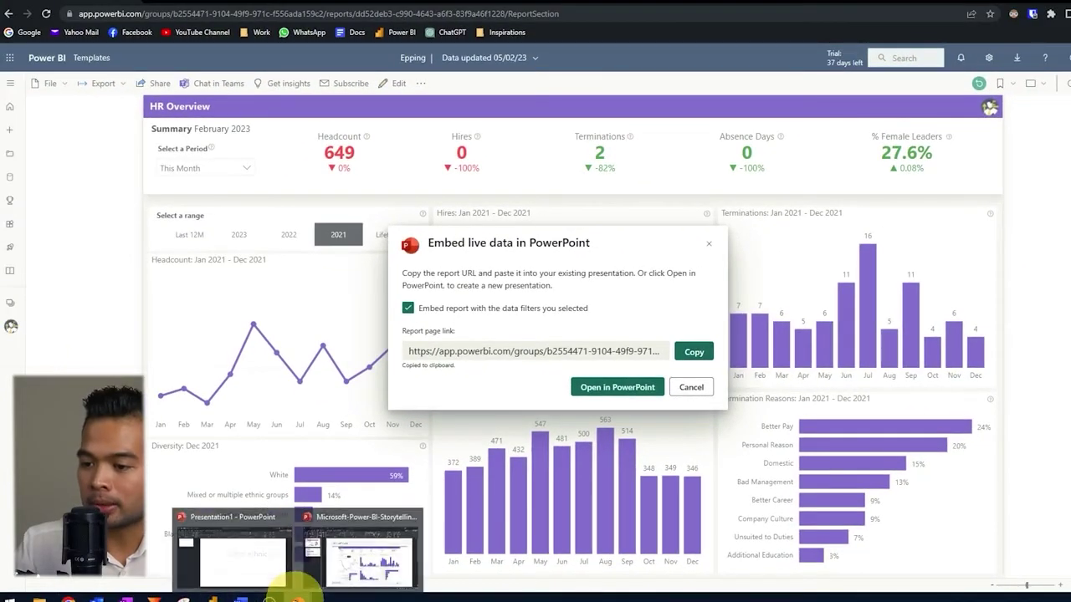
click(329, 568)
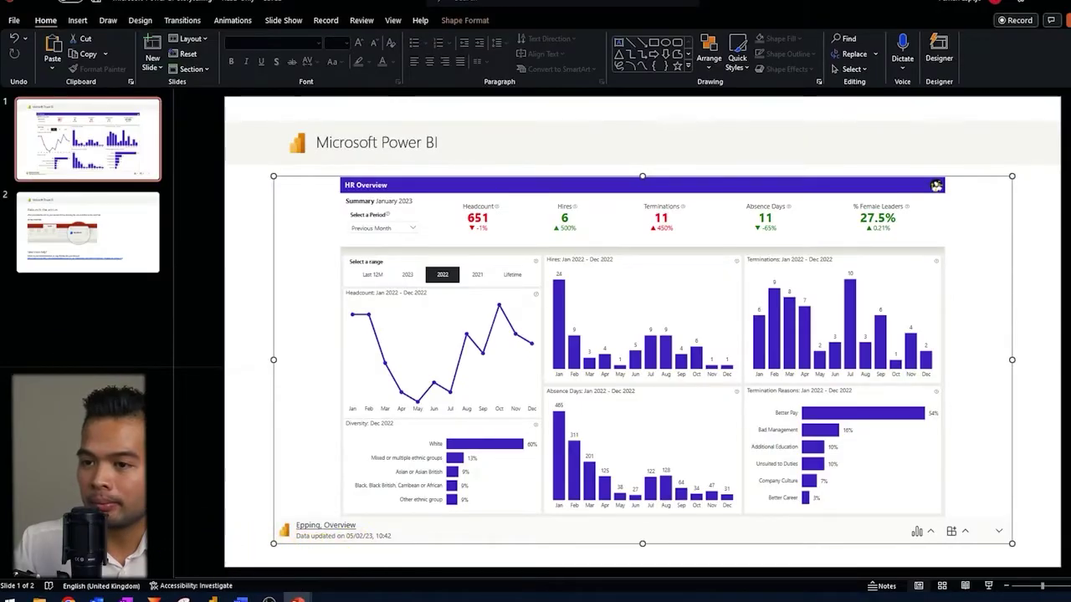
Add a new slide and delete its title and body placeholders.
right_click(91, 321)
click(117, 368)
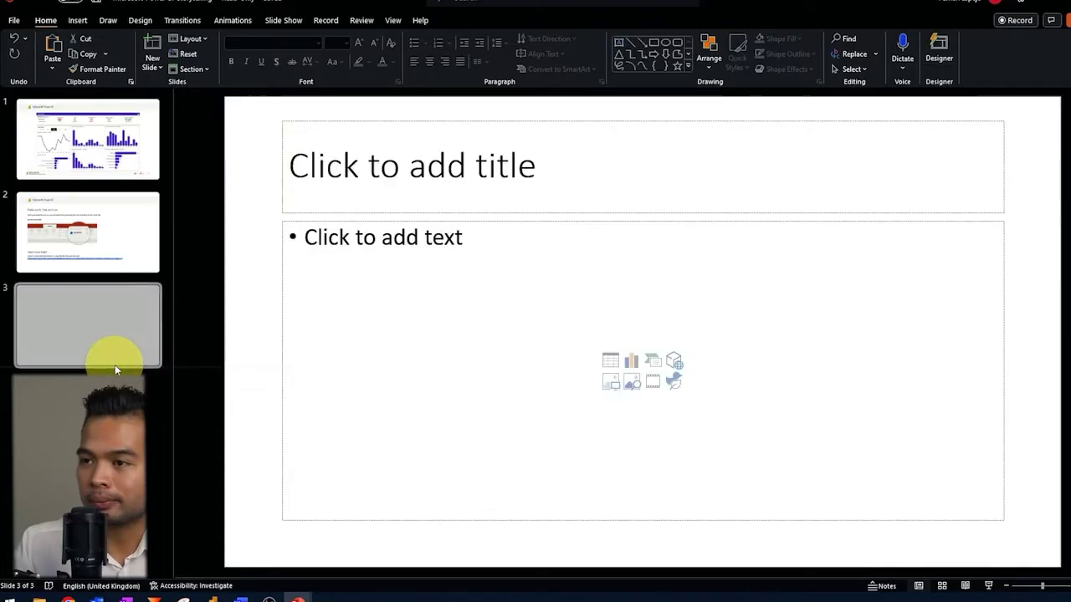
click(349, 221)
key(Delete)
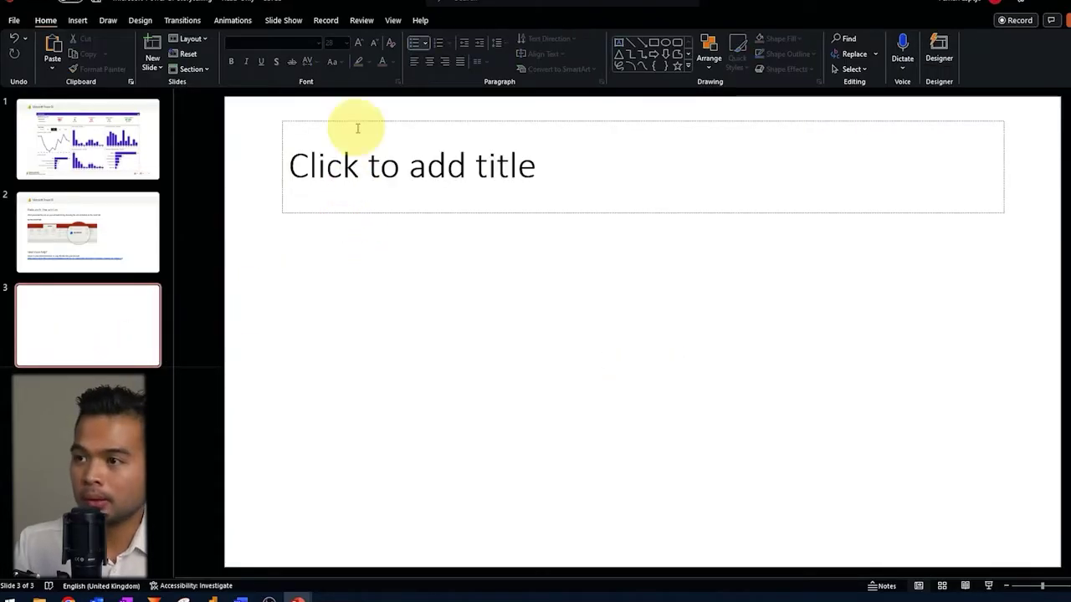
click(357, 122)
key(Delete)
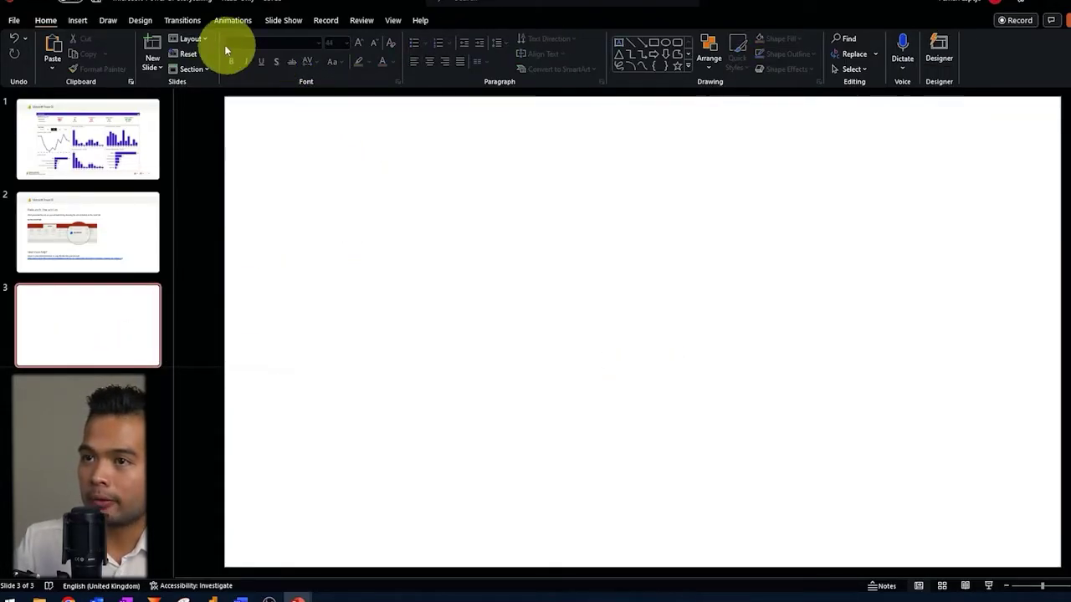
Choose the Microsoft Power BI add-in from Insert > My Add-ins.
click(78, 20)
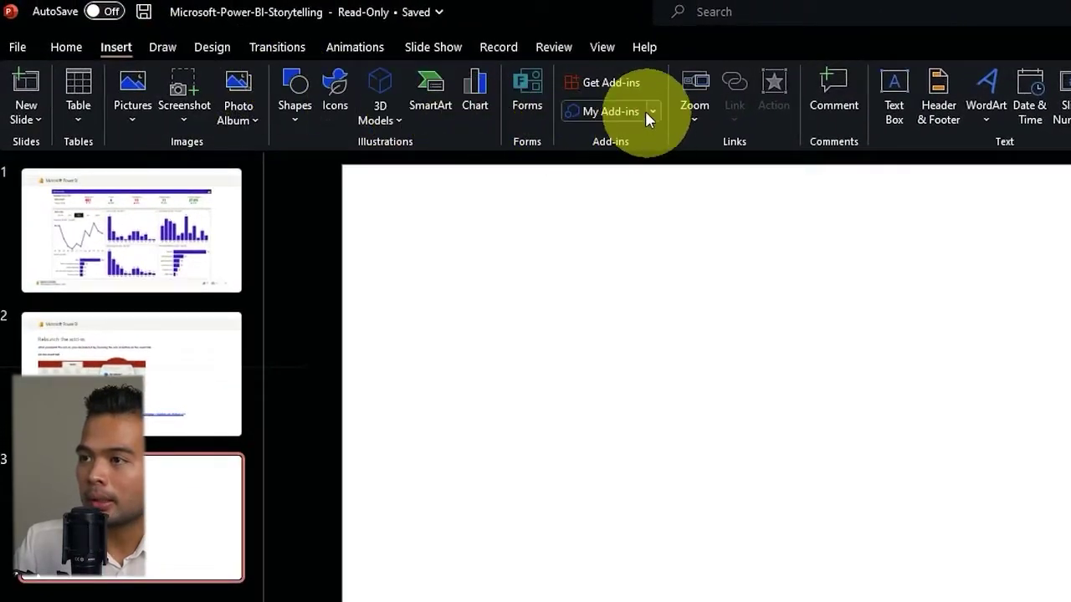
click(633, 110)
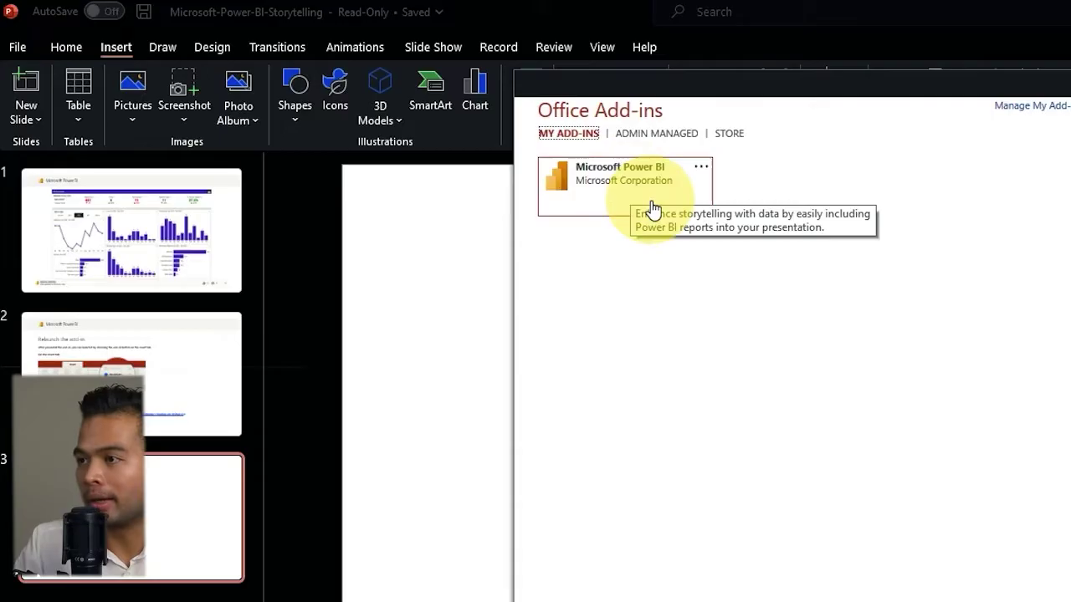
click(646, 209)
Add the Power BI add-in to slide 3, paste the copied report link, and insert it.
key(Return)
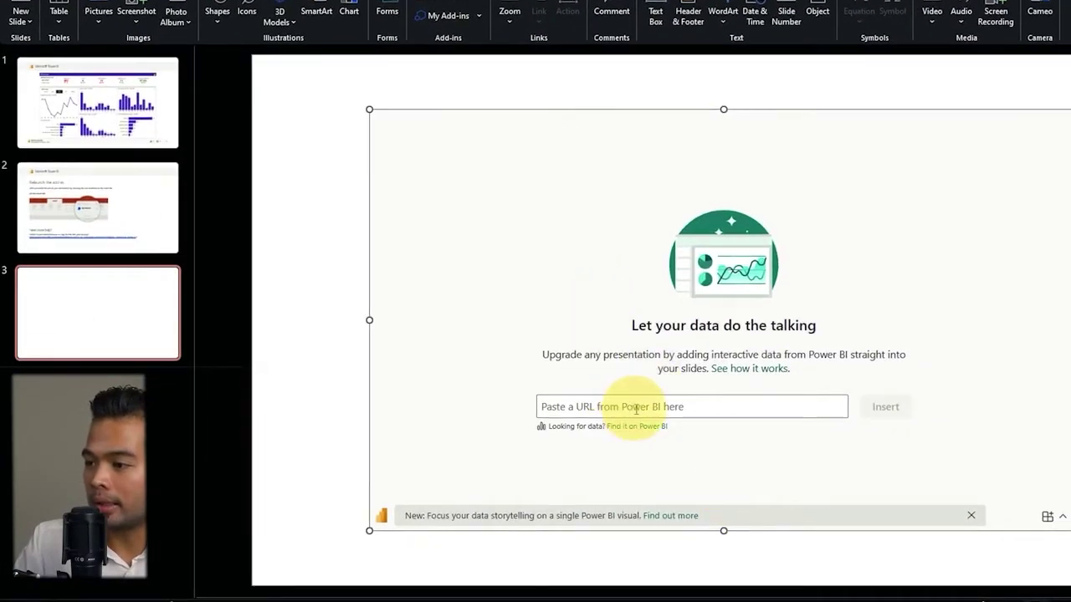
click(636, 409)
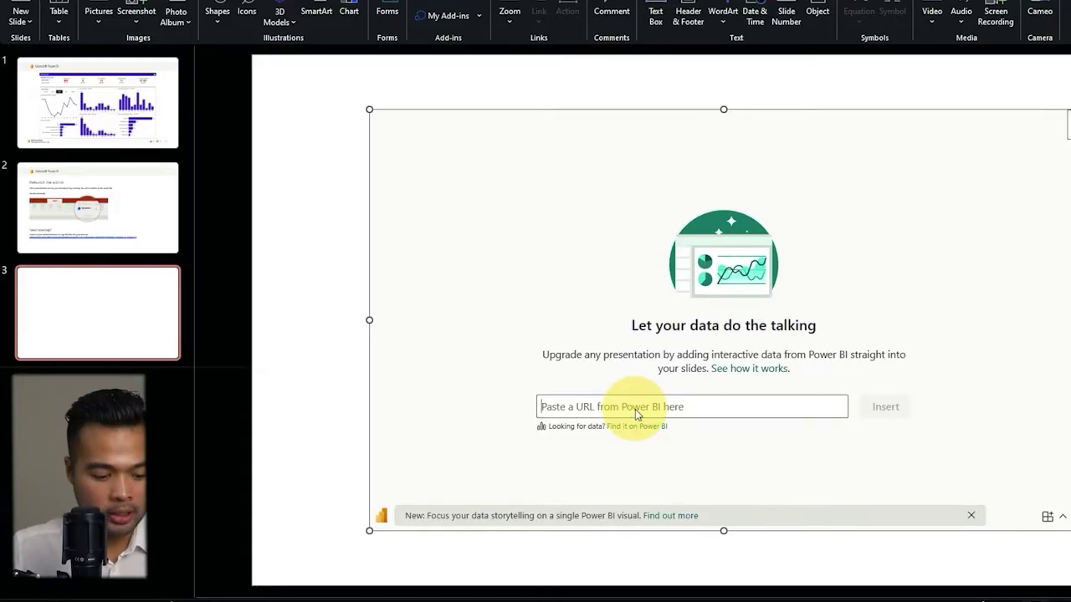
key(ctrl+v)
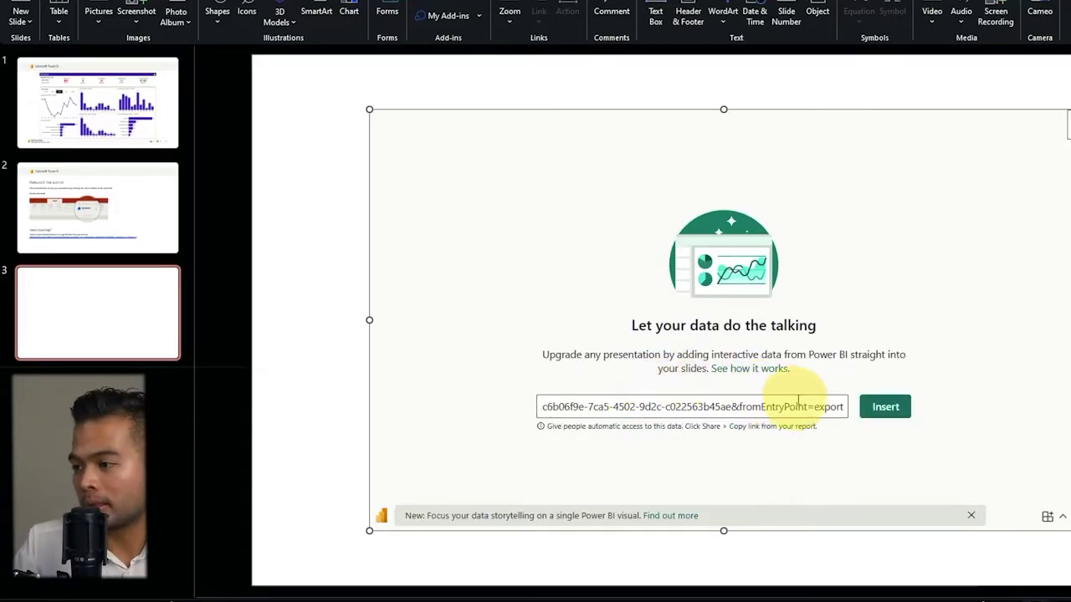
click(884, 409)
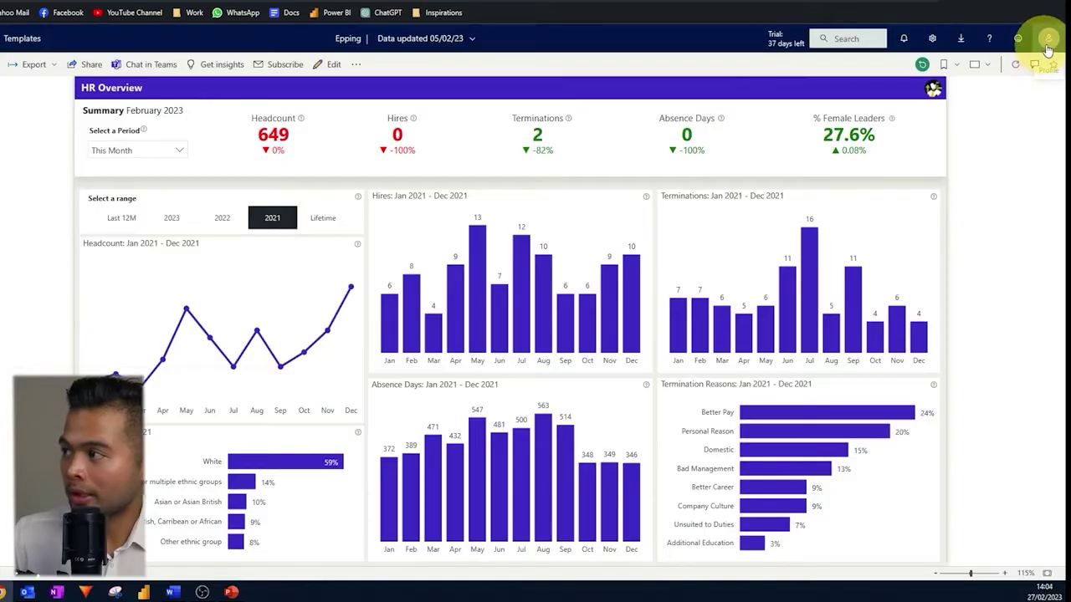
Bring the PowerPoint presentation with the embedded HR Overview report back to the front.
click(1049, 40)
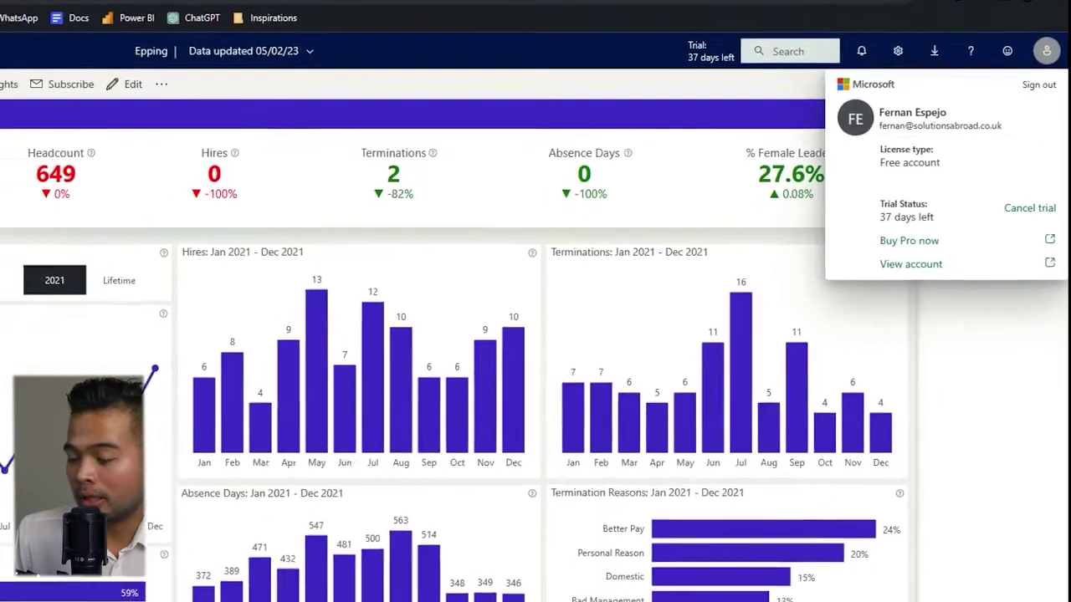
mouse_move(194, 596)
click(286, 557)
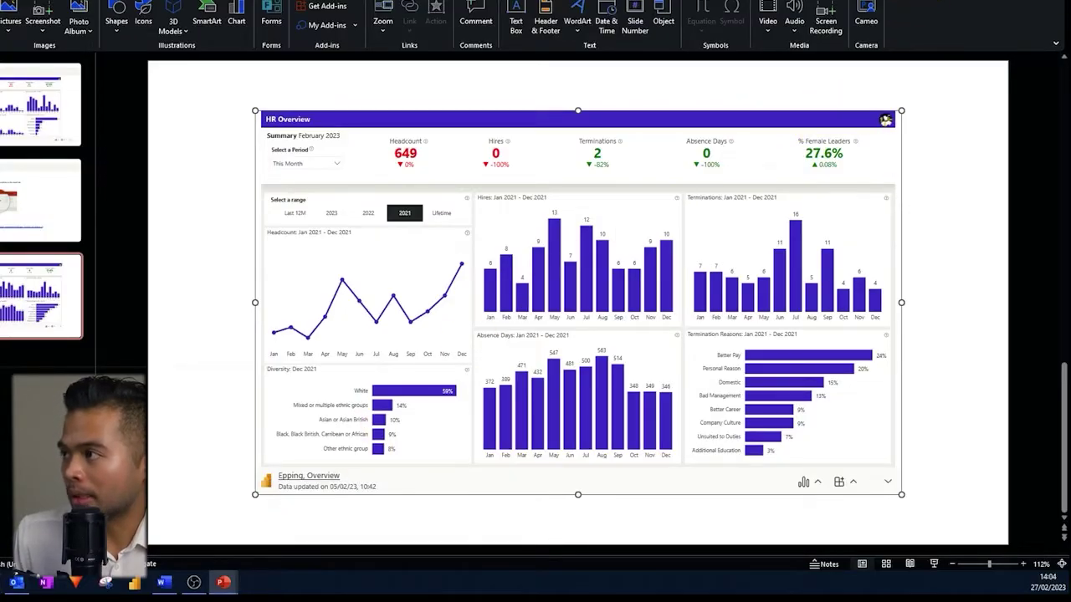
click(885, 20)
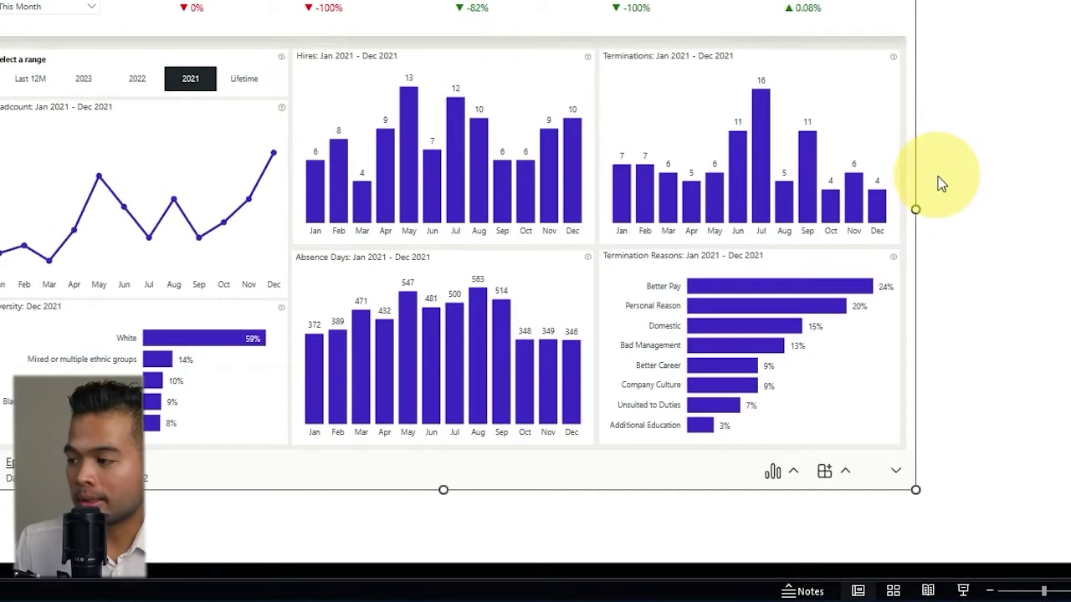
Collapse and re-expand the add-in toolbar, then generate Data insights from Data options.
click(897, 475)
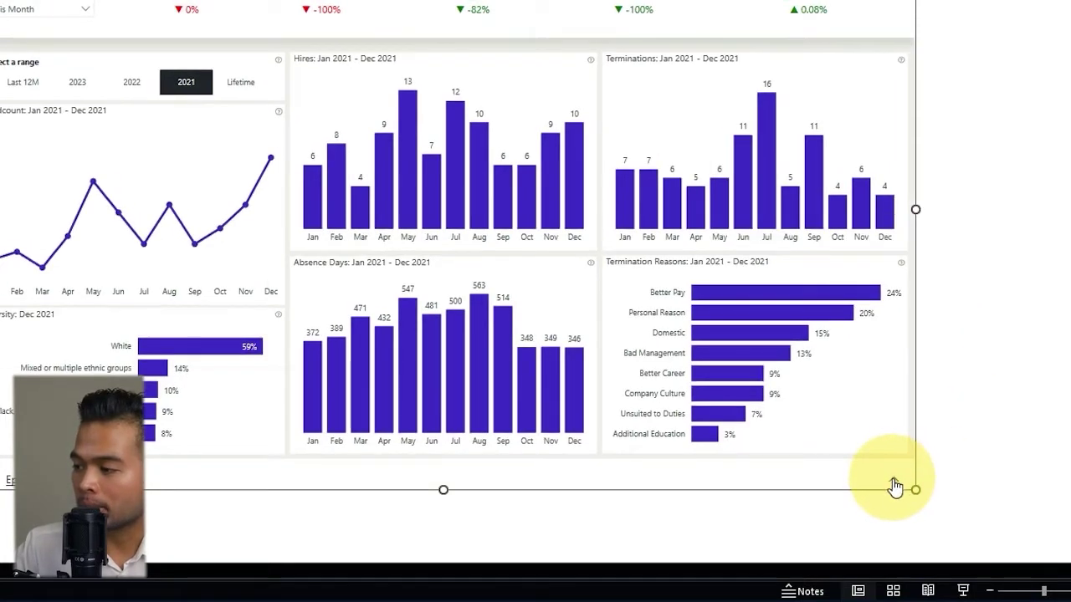
click(894, 481)
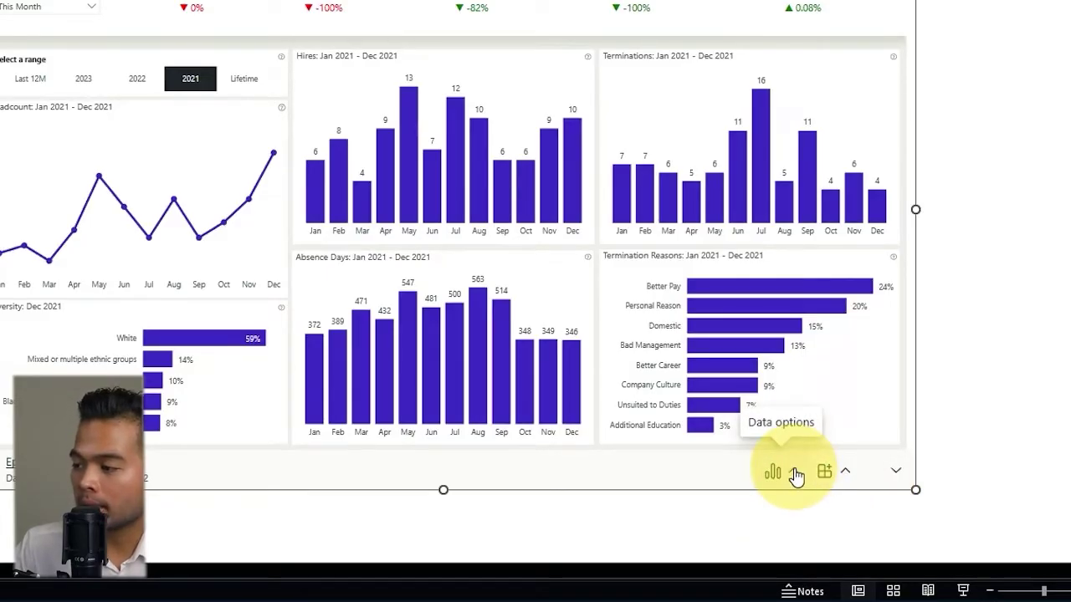
click(795, 475)
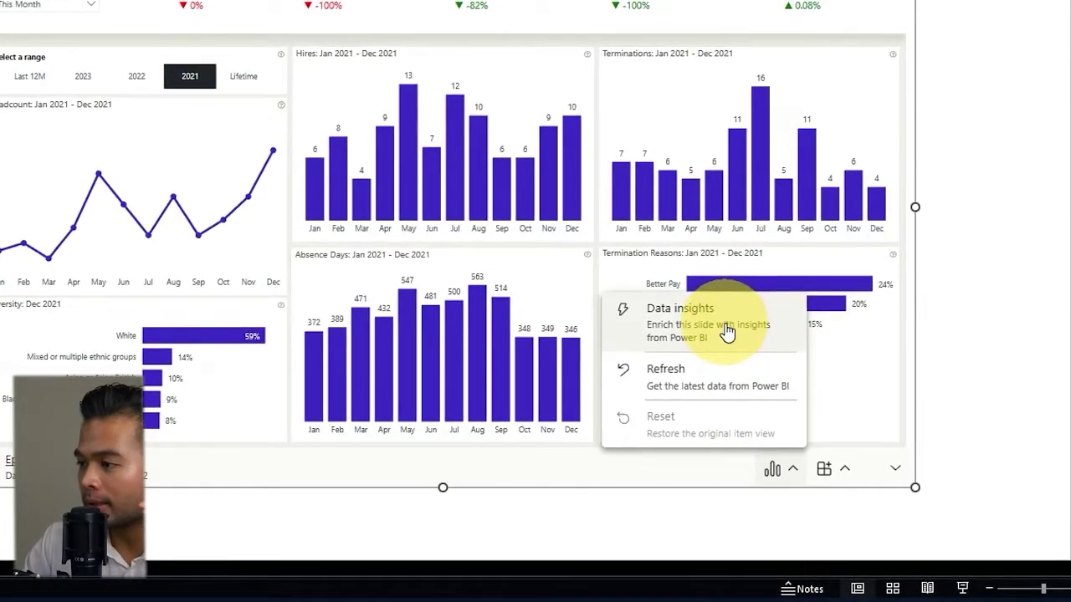
click(727, 333)
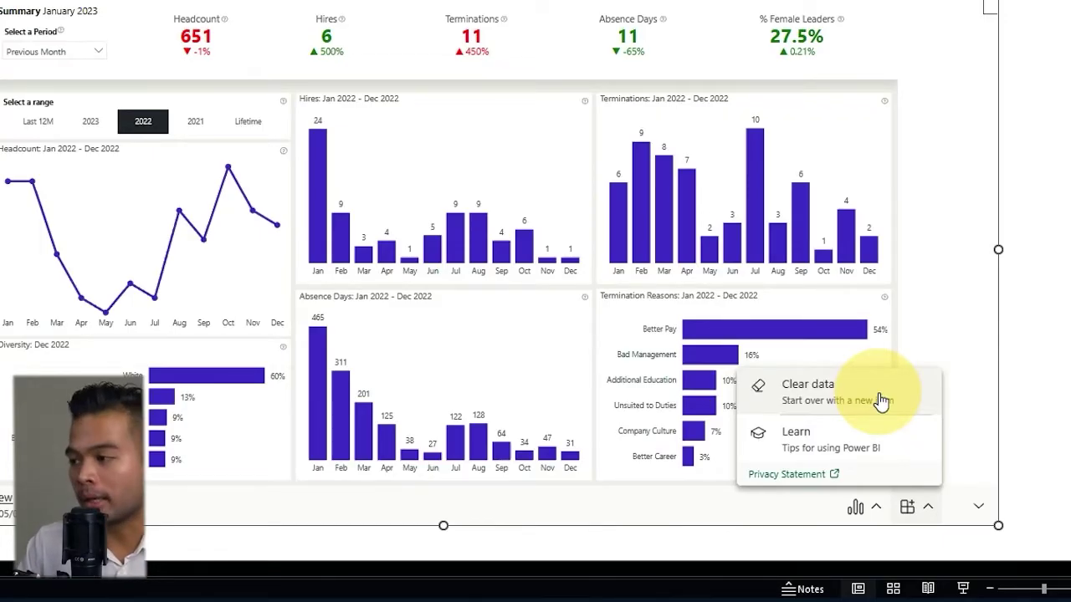
Close the open menu and open the Power BI add-in's options menu.
click(1029, 279)
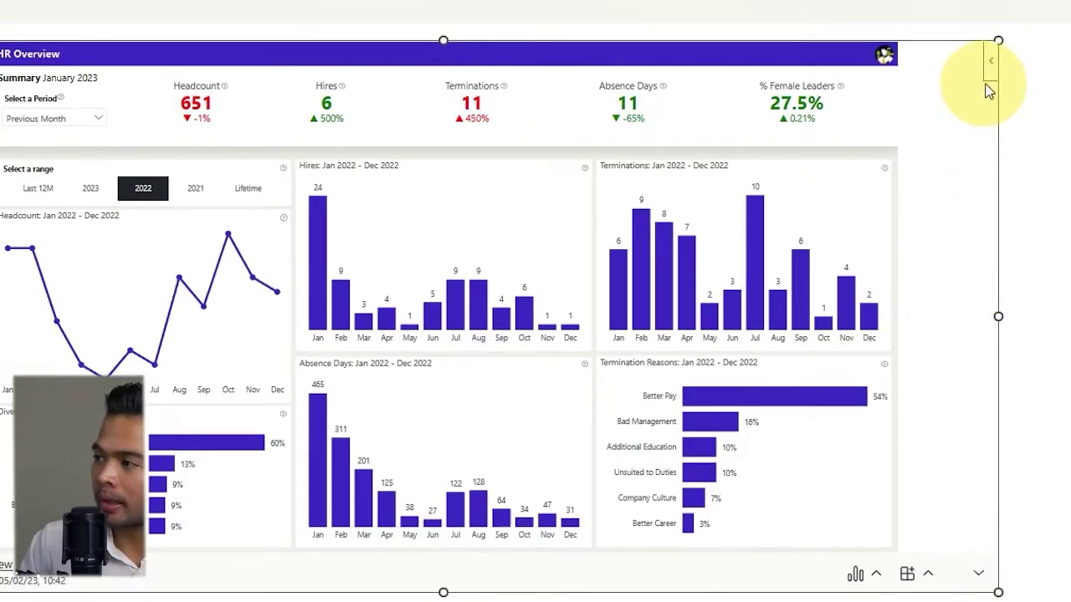
click(991, 75)
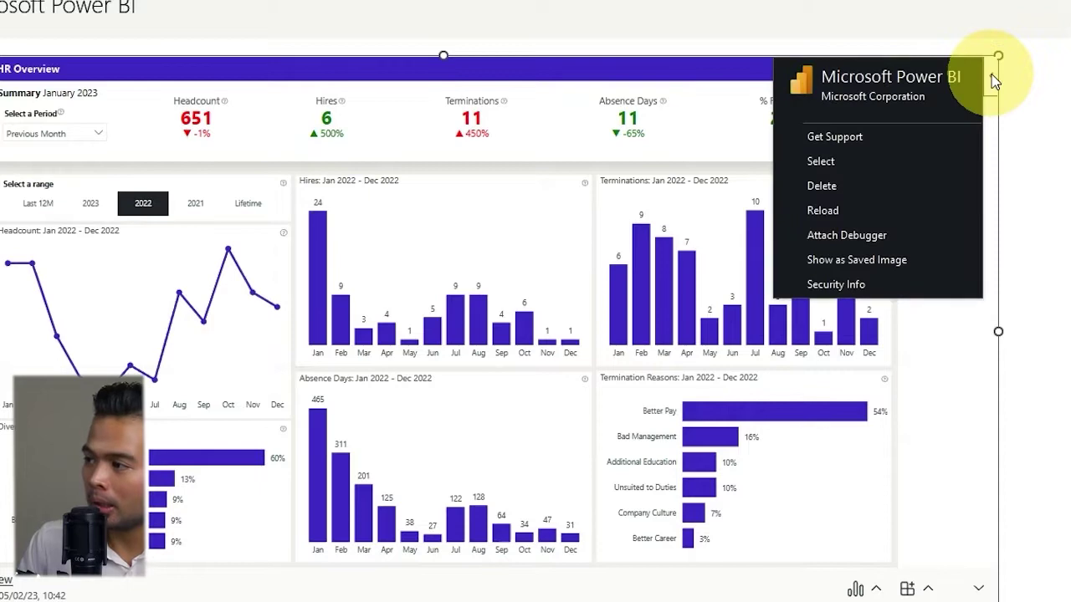
Show the embedded report as a saved image, then switch it back to live data.
click(909, 261)
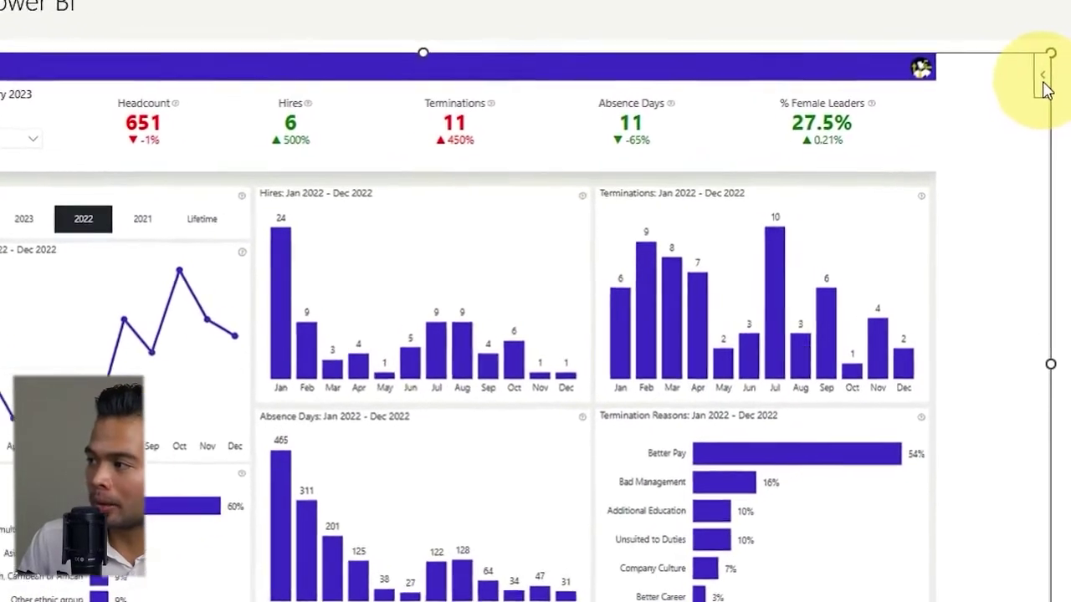
click(1026, 65)
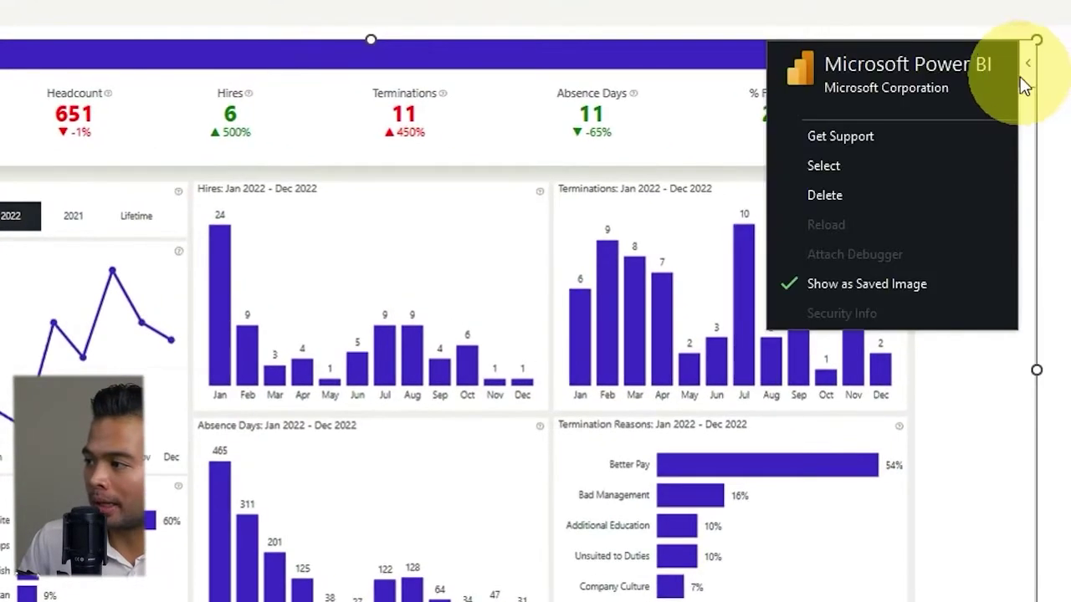
click(910, 285)
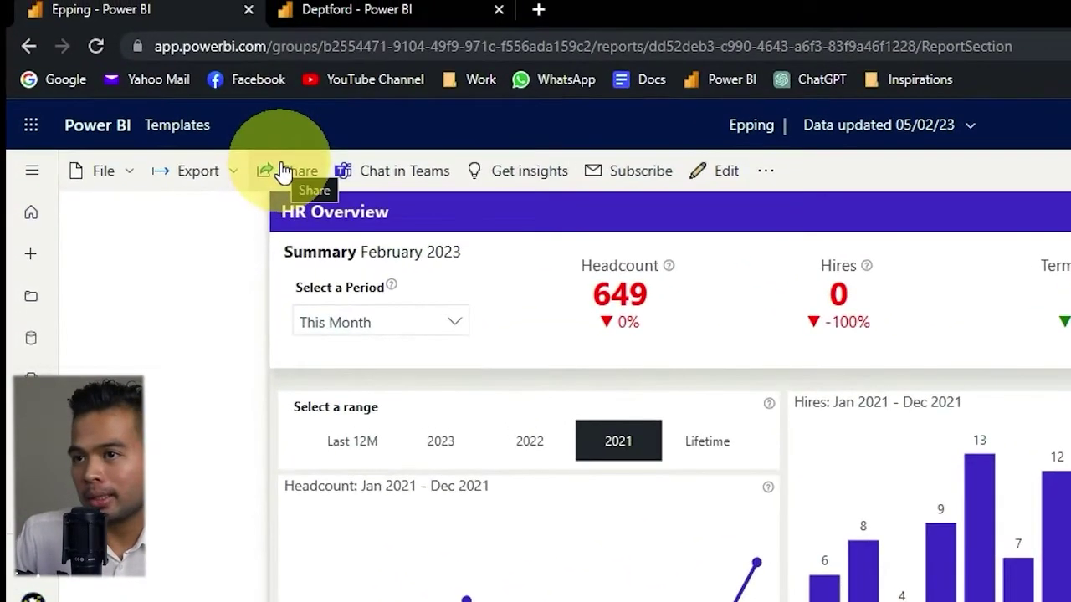
Open the Share dialog on the Epping report to review its Send link options.
click(285, 171)
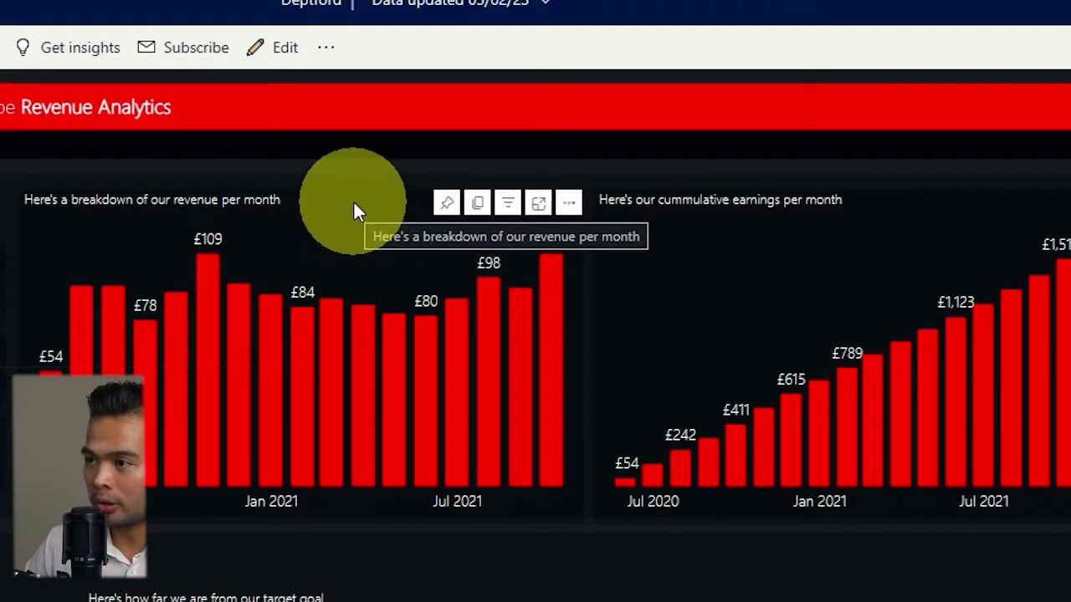
Copy the PowerPoint live-data embed link for the Deptford revenue-per-month visual.
click(571, 207)
mouse_move(629, 239)
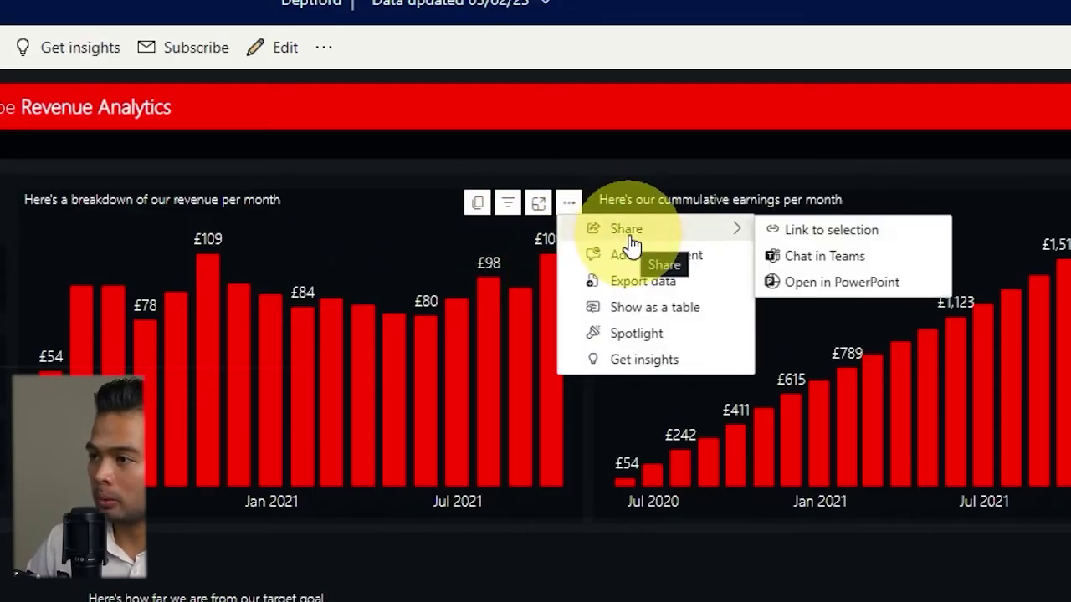
click(841, 285)
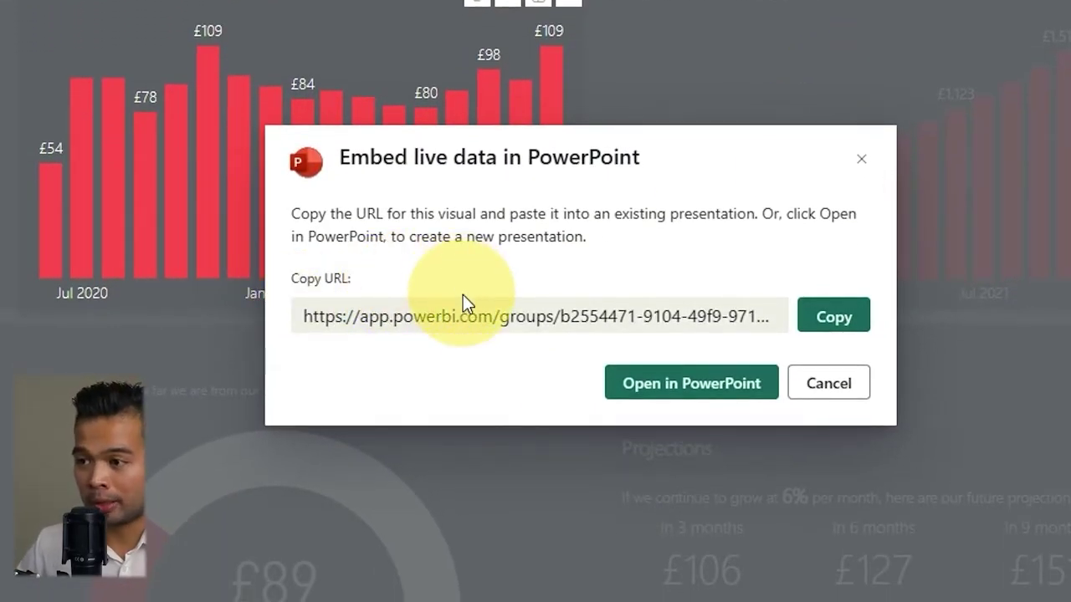
click(824, 322)
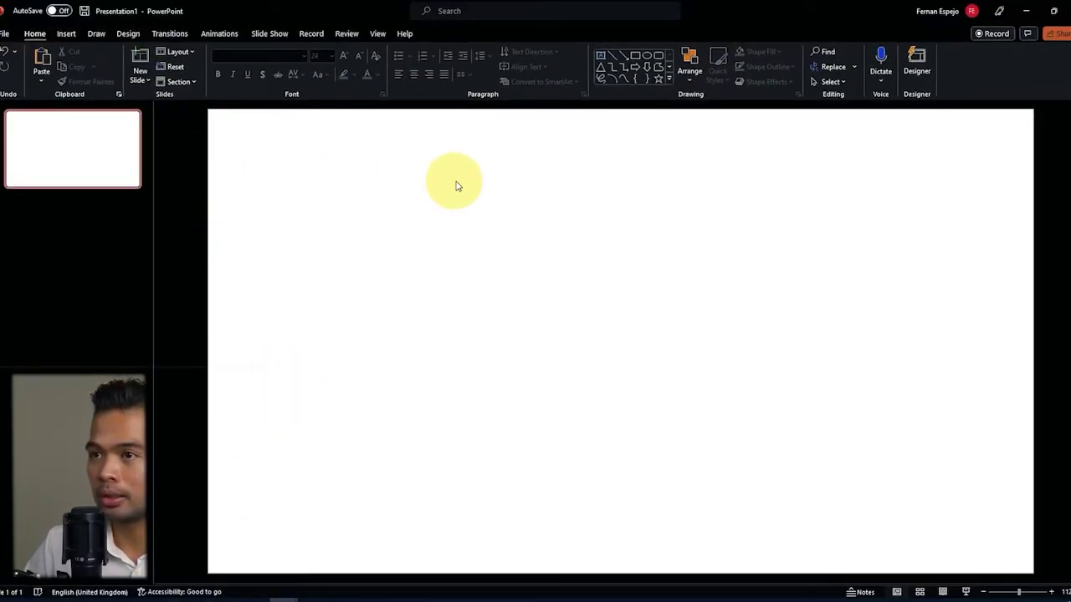
Add the Microsoft Power BI add-in to the blank slide from My Add-ins.
click(66, 34)
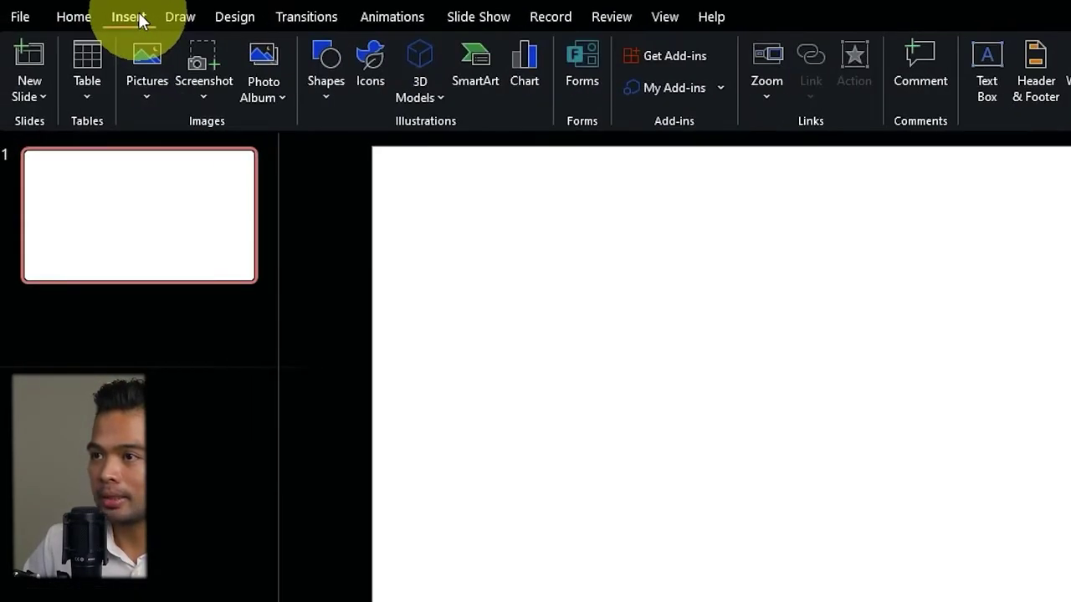
click(693, 89)
double_click(686, 153)
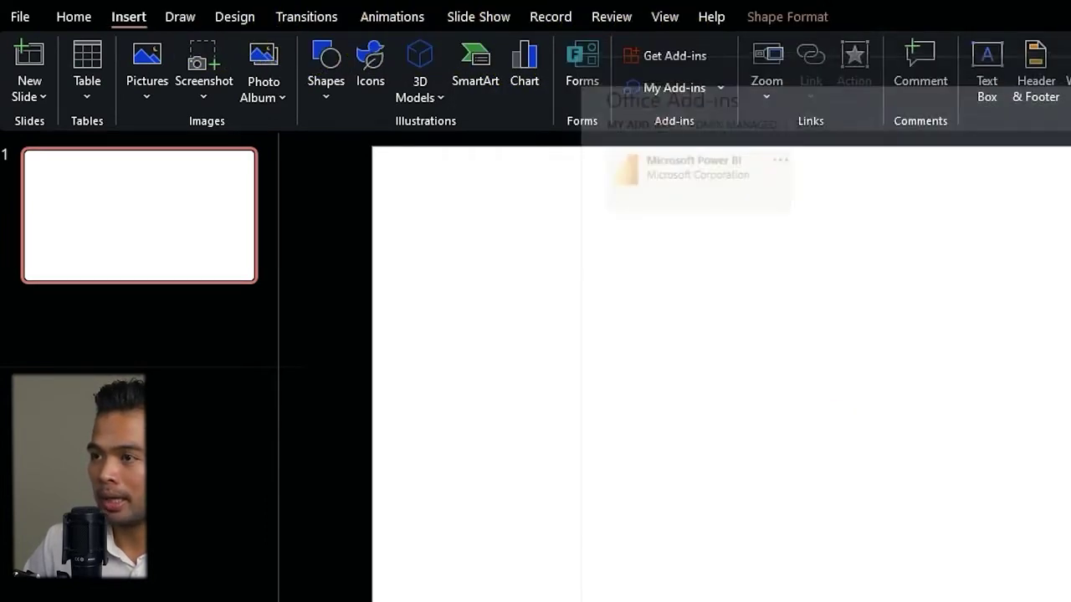
Paste the visual URL to insert the revenue chart, shrink it by half and move it top-left.
click(778, 391)
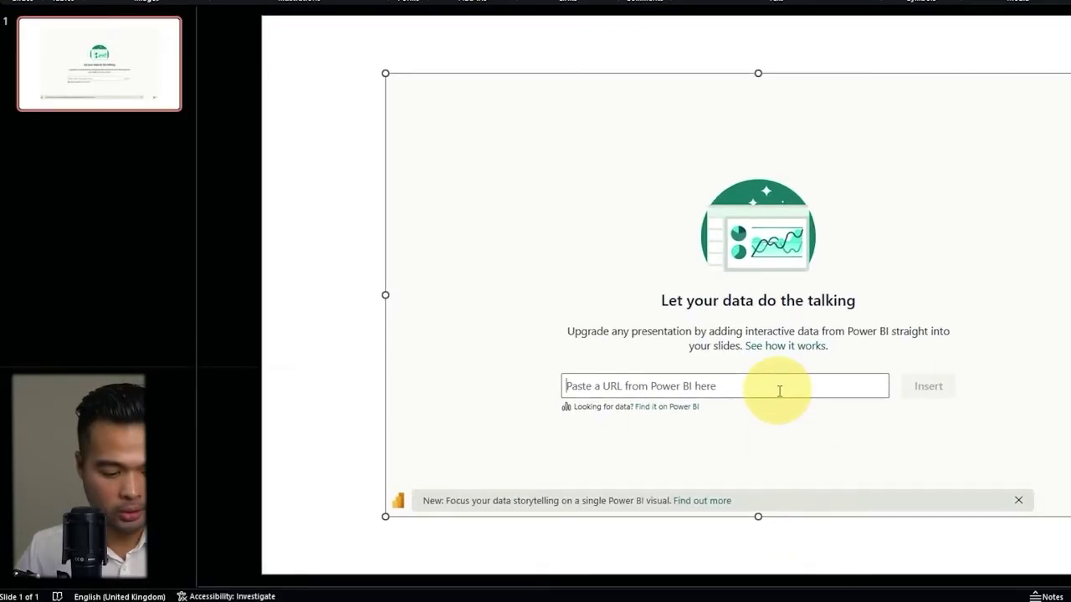
key(ctrl+v)
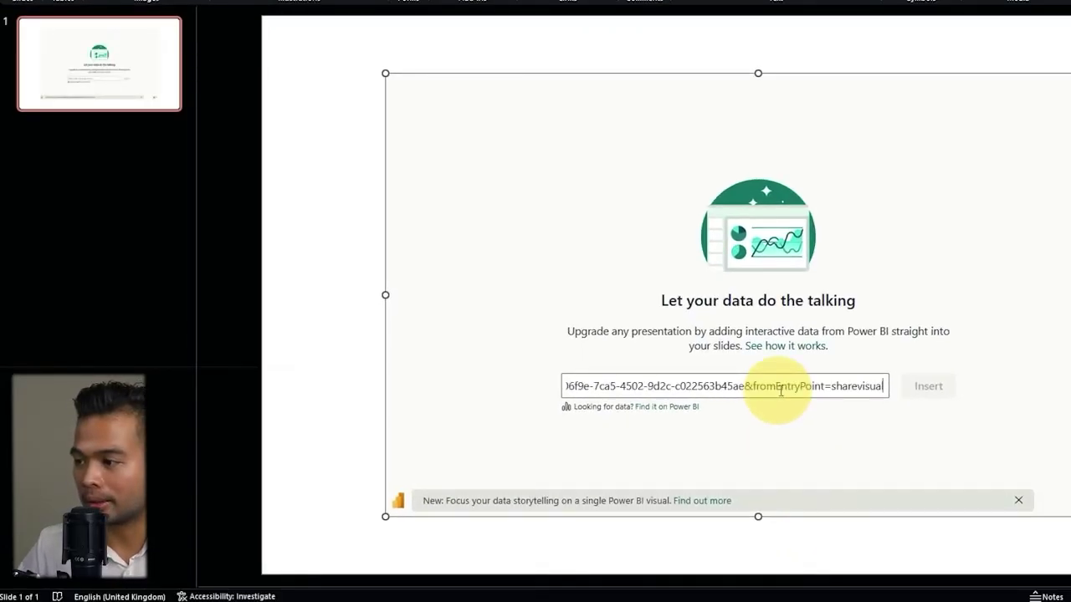
click(923, 396)
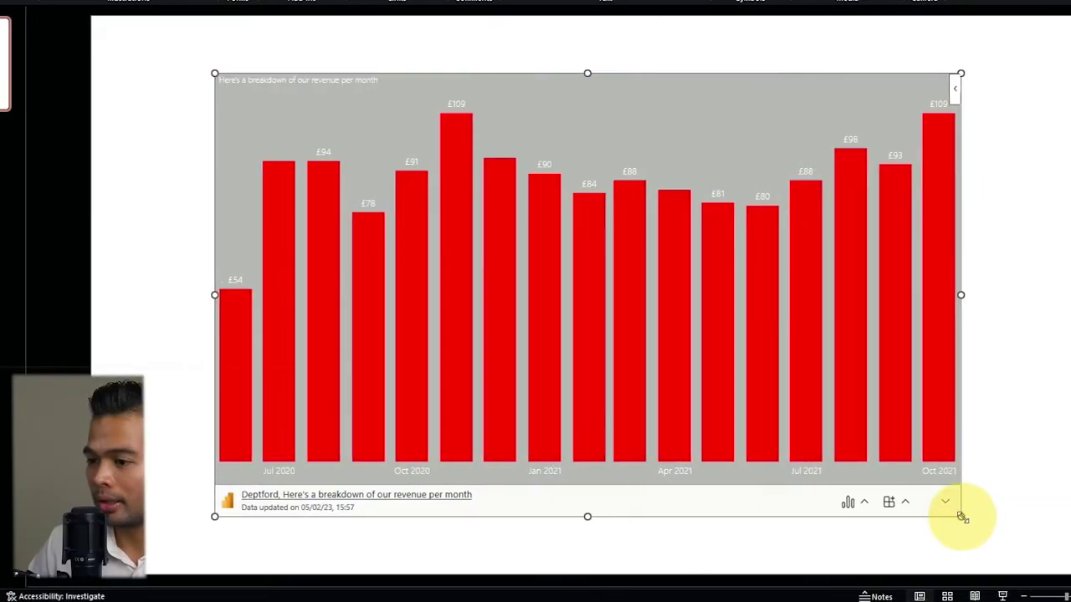
drag(976, 509, 619, 416)
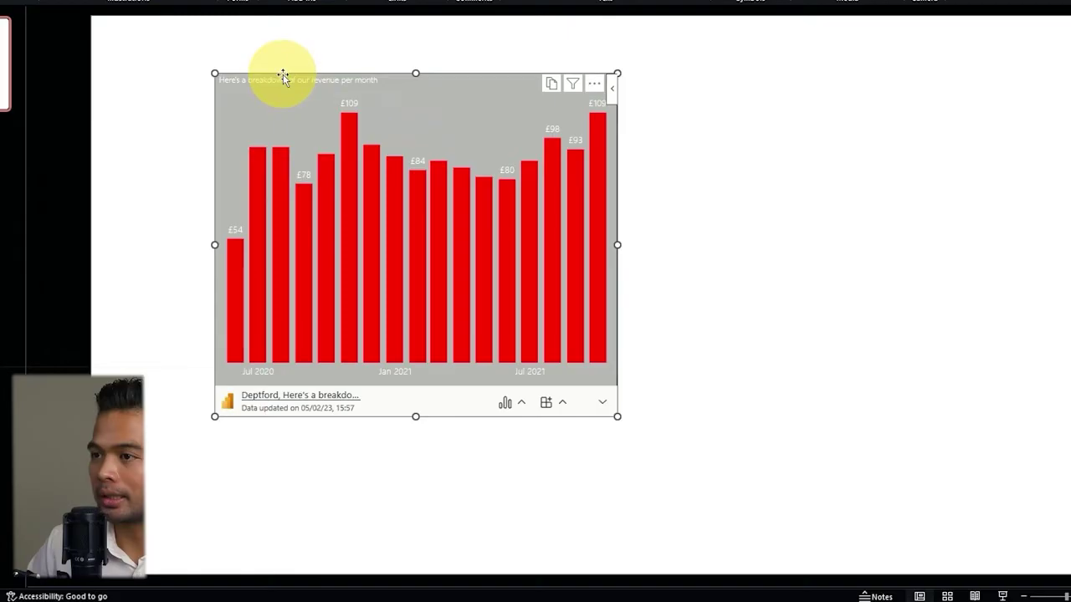
drag(259, 72, 158, 38)
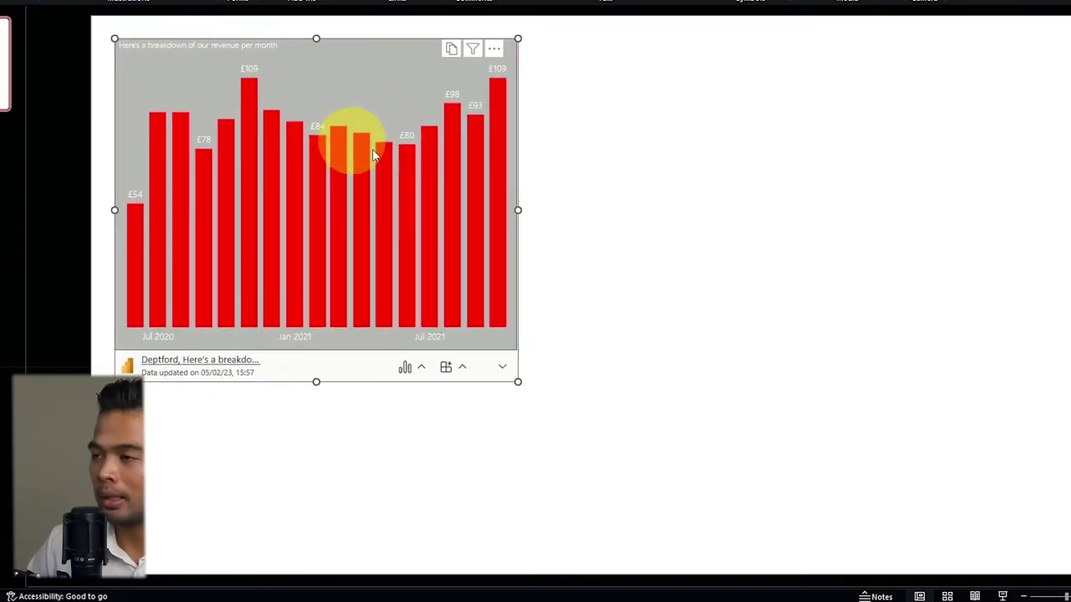